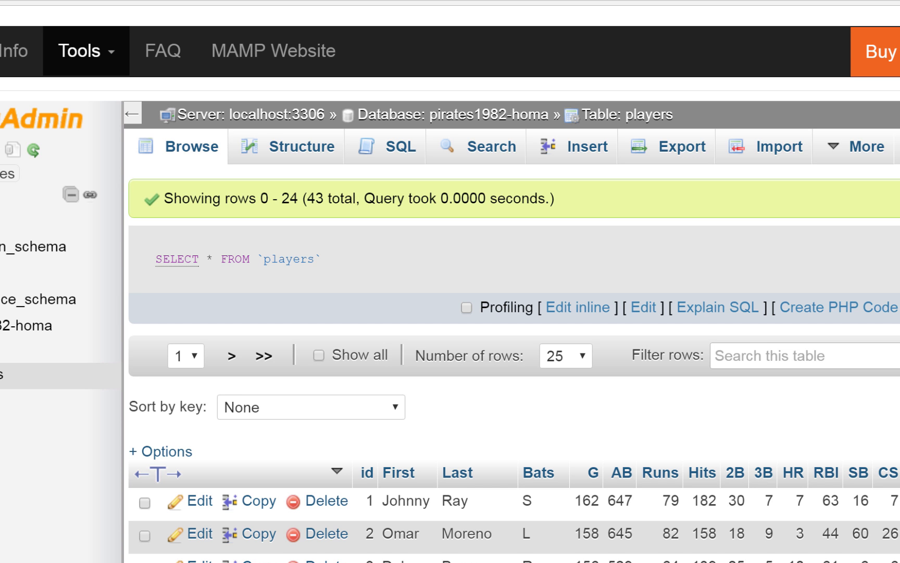
- Sort the players table by the G column in ascending order
scroll(514, 362, "down", 4)
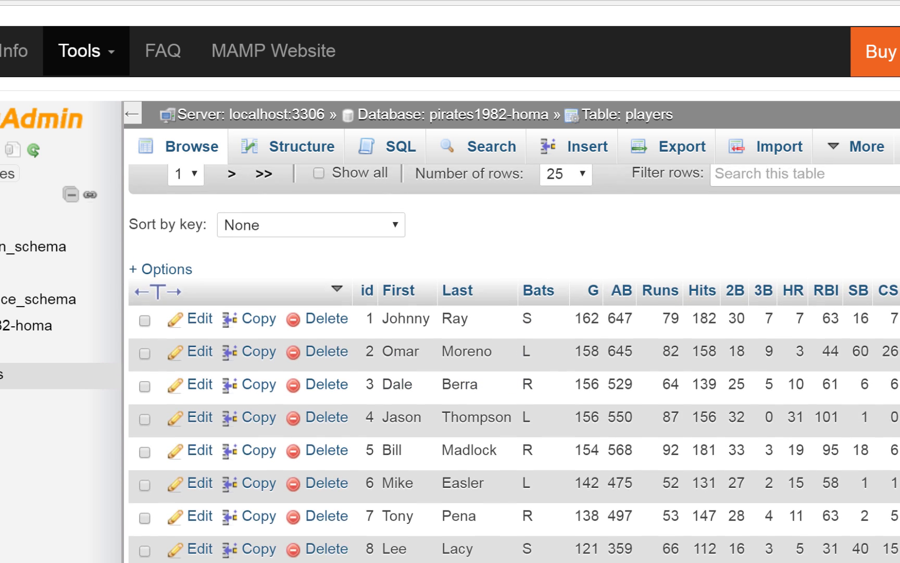
scroll(514, 362, "down", 1)
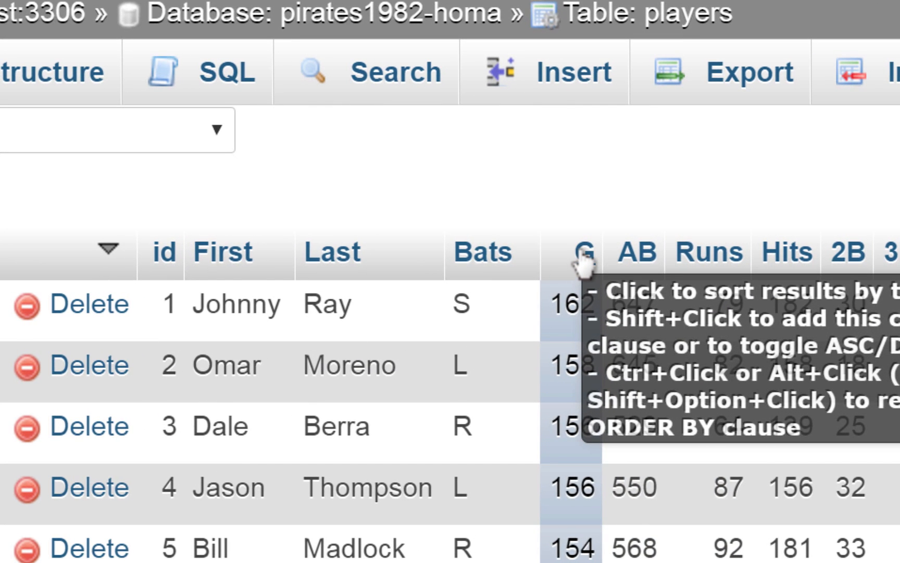
left_click(582, 253)
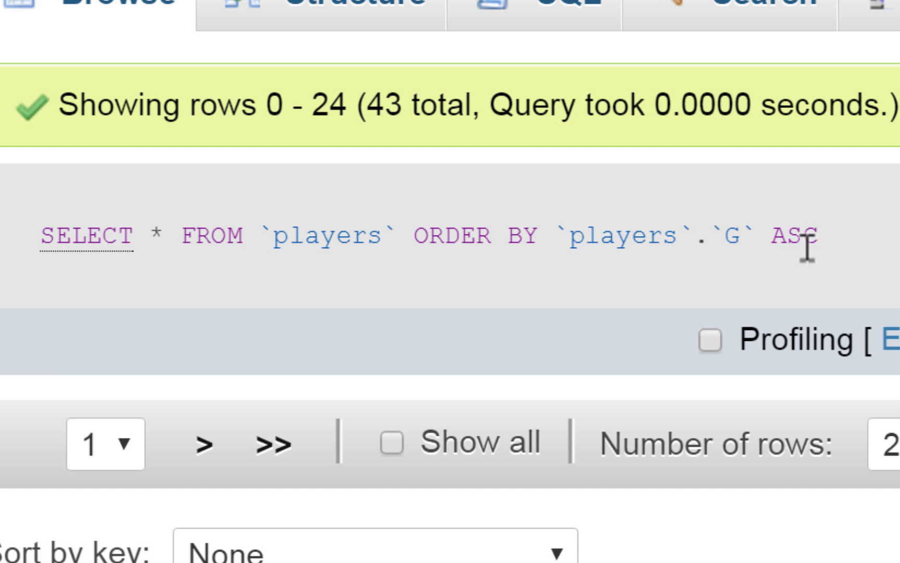
- Delete the ten player rows whose G value is 10 or less in one batch
scroll(450, 297, "down", 6)
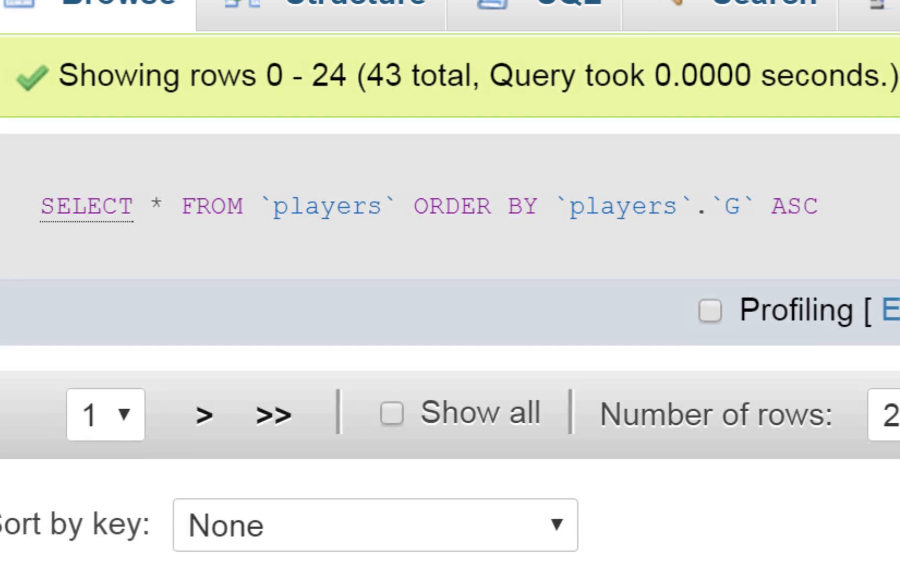
scroll(450, 313, "down", 2)
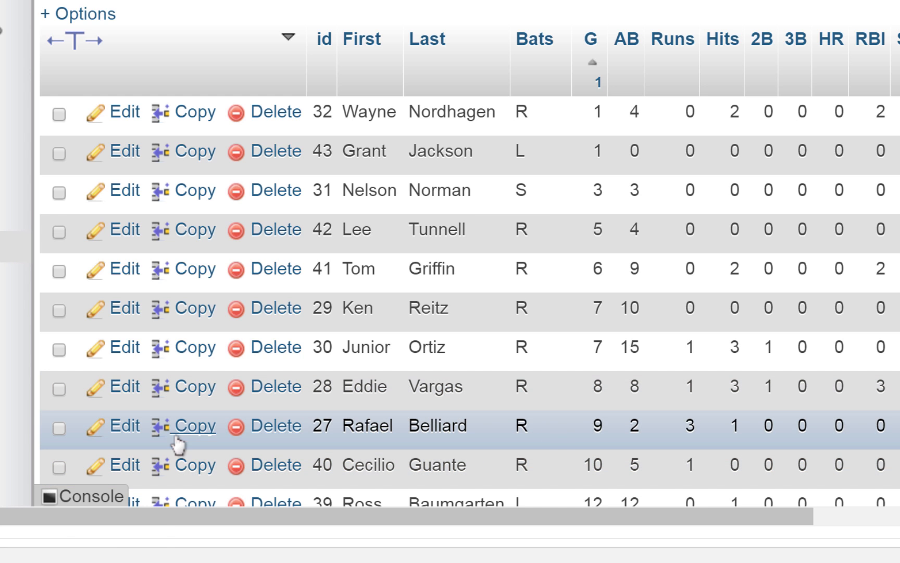
left_click(59, 466)
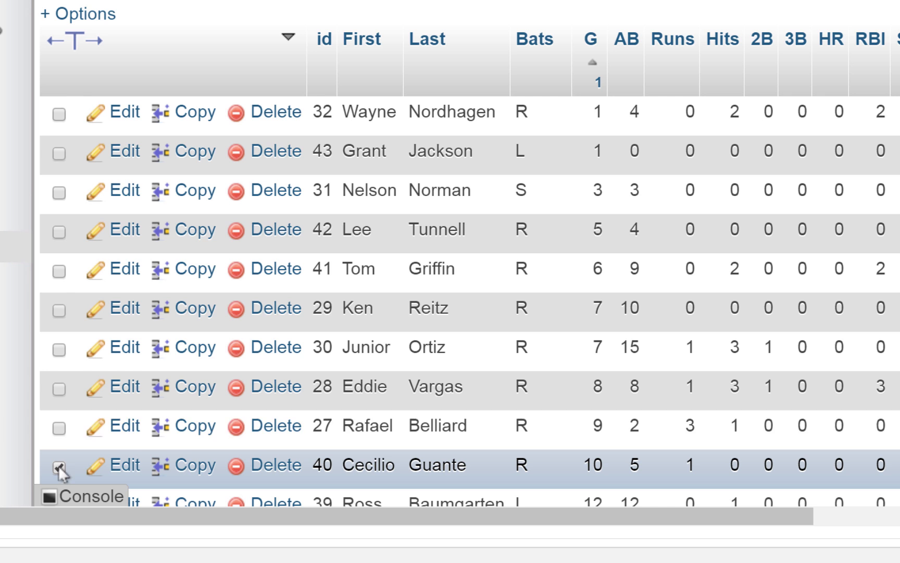
left_click(60, 427)
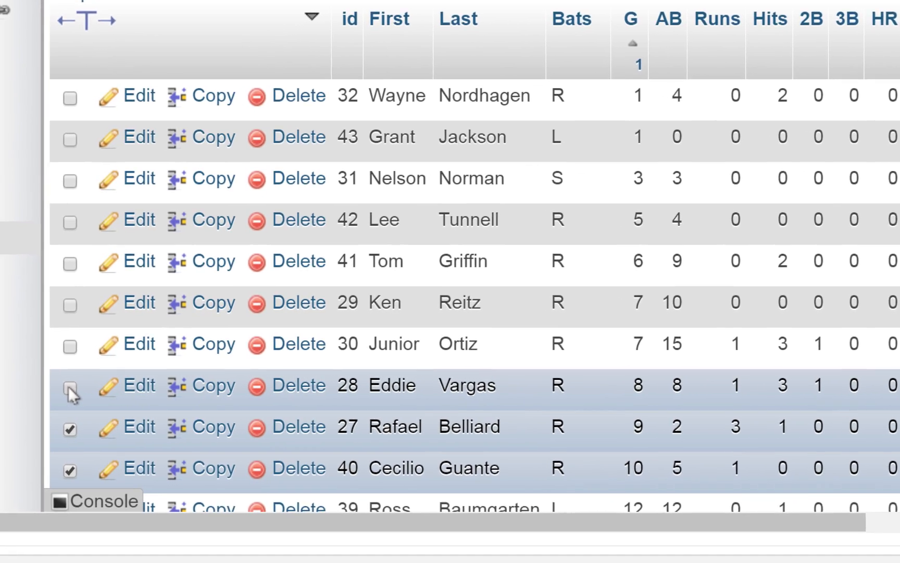
left_click_drag(68, 386, 85, 71)
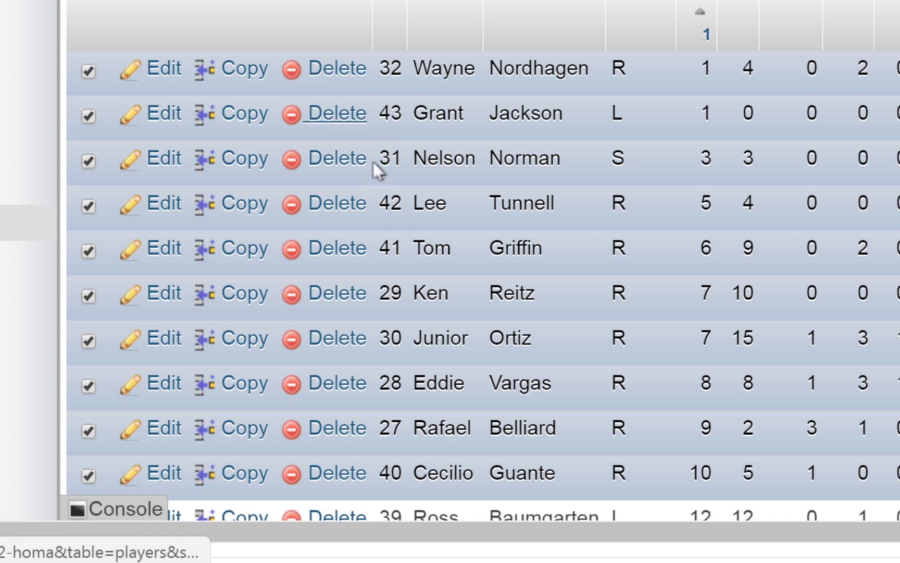
scroll(402, 244, "down", 5)
scroll(402, 239, "down", 5)
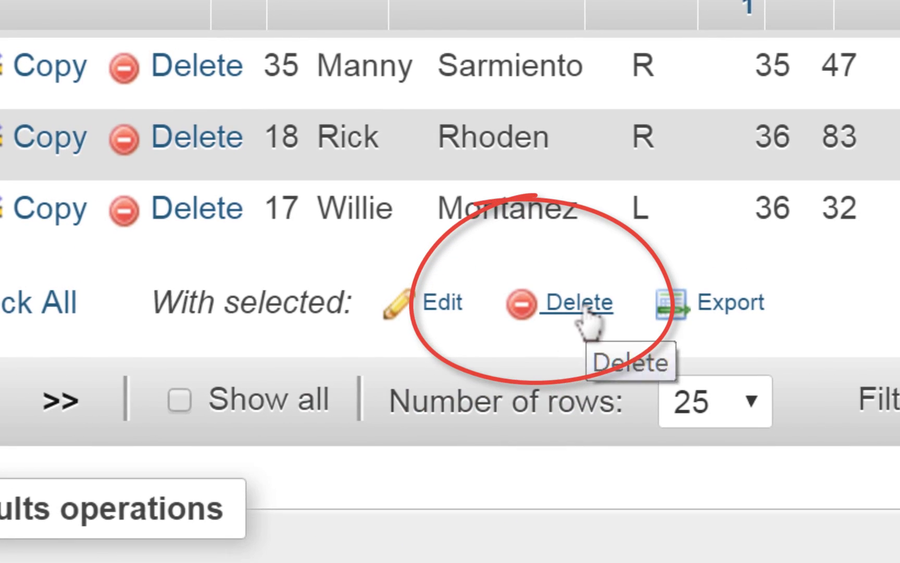
left_click(583, 309)
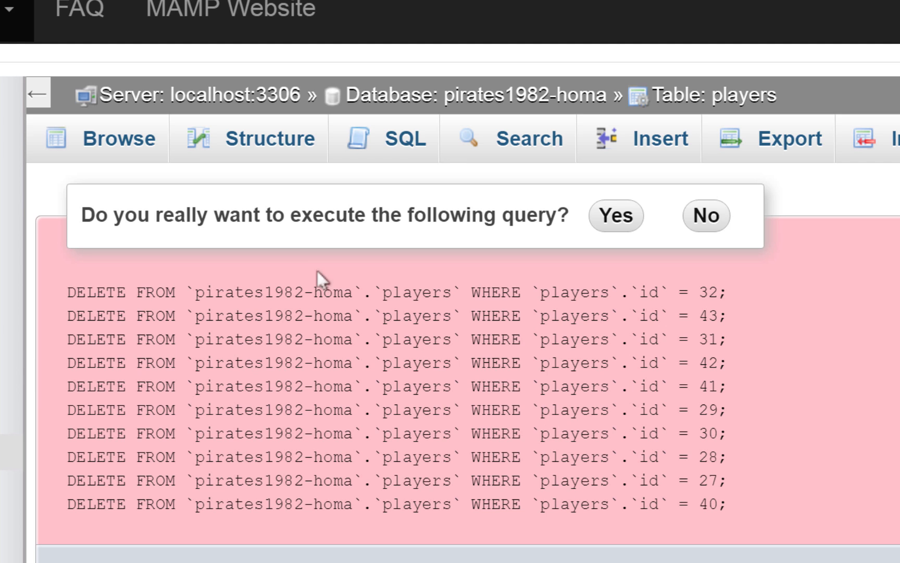
left_click(625, 218)
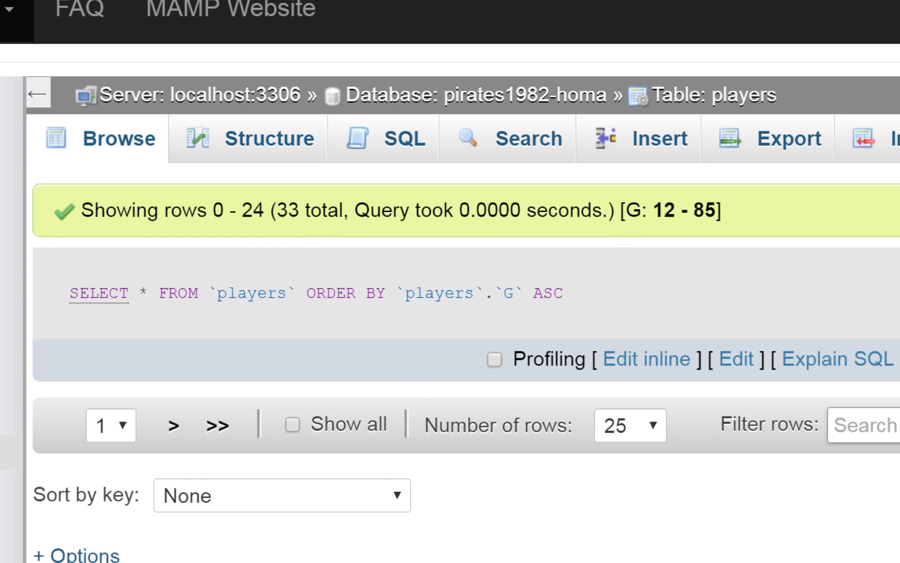
- Look over the remaining player rows and open the SQL query editor for the players table
scroll(466, 362, "down", 15)
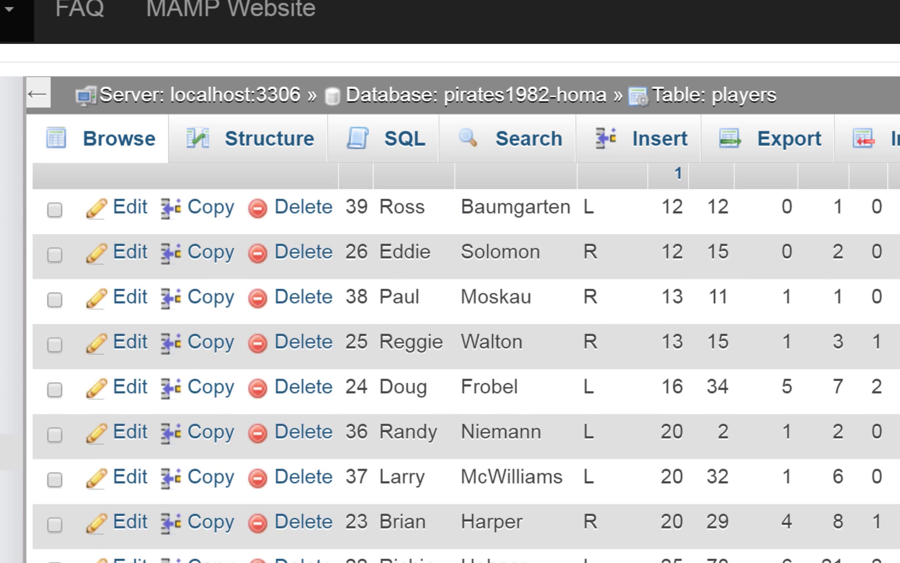
scroll(466, 362, "up", 12)
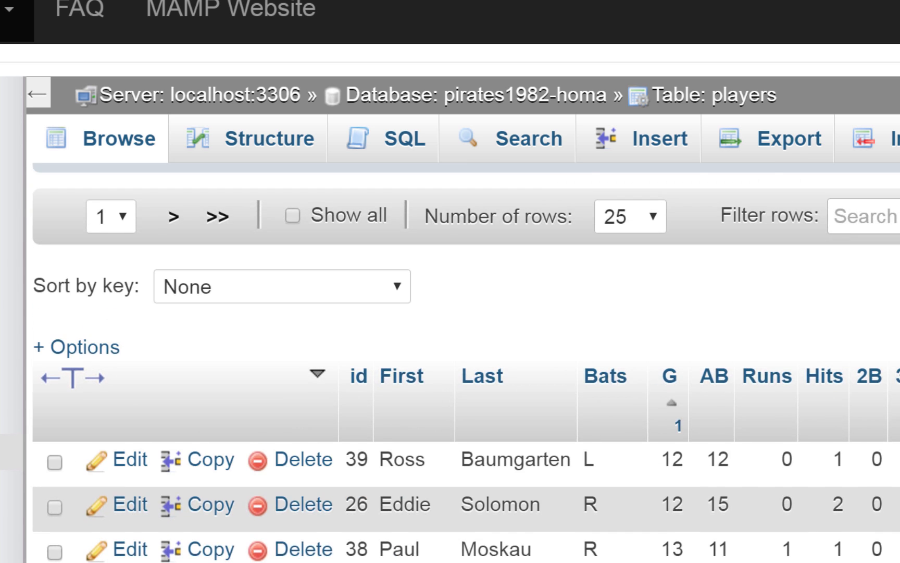
scroll(466, 362, "down", 8)
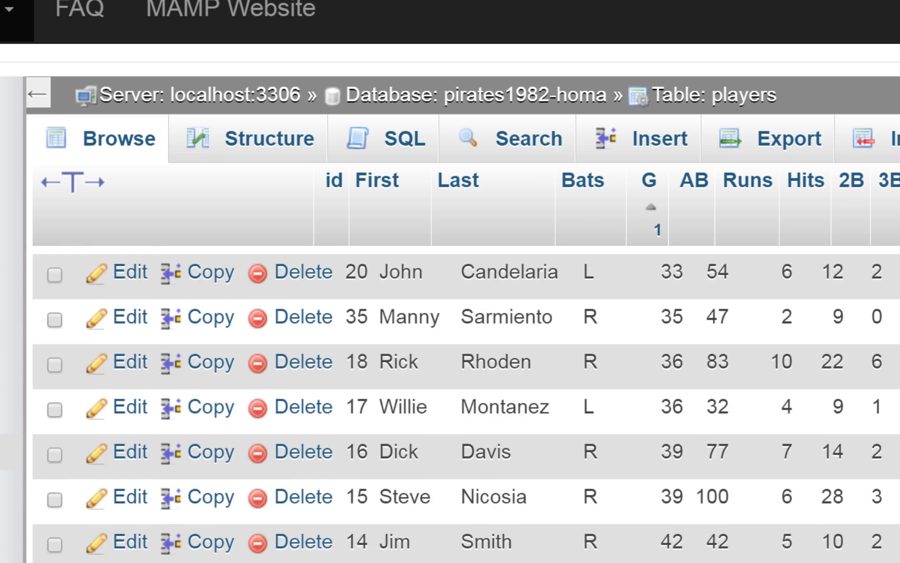
scroll(467, 362, "up", 7)
scroll(467, 362, "up", 4)
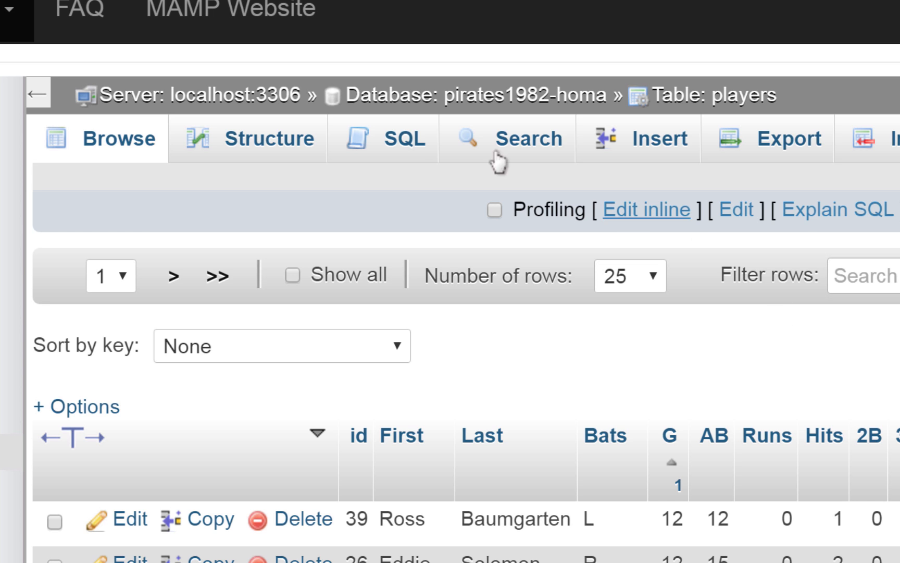
left_click(402, 143)
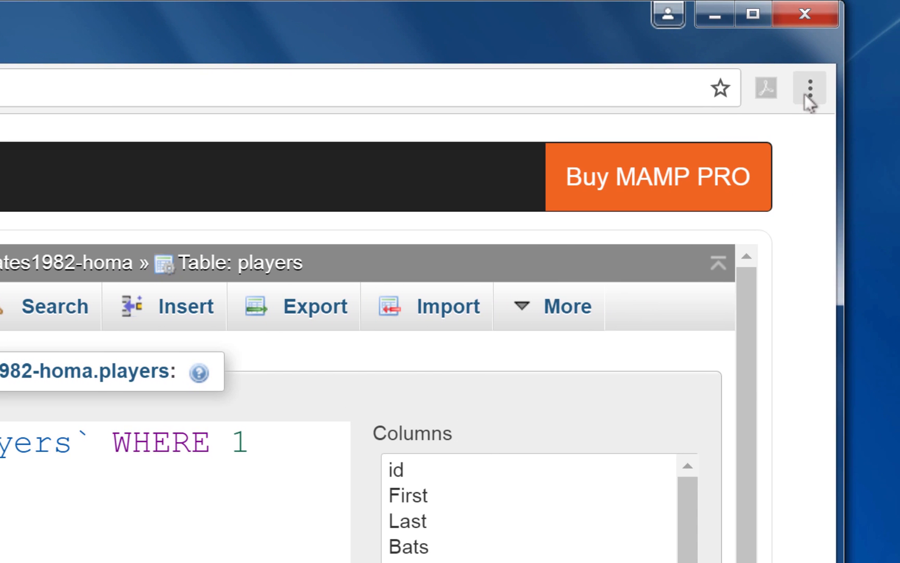
- Set the browser's fixed-width font to Consolas in its web content font settings
left_click(809, 89)
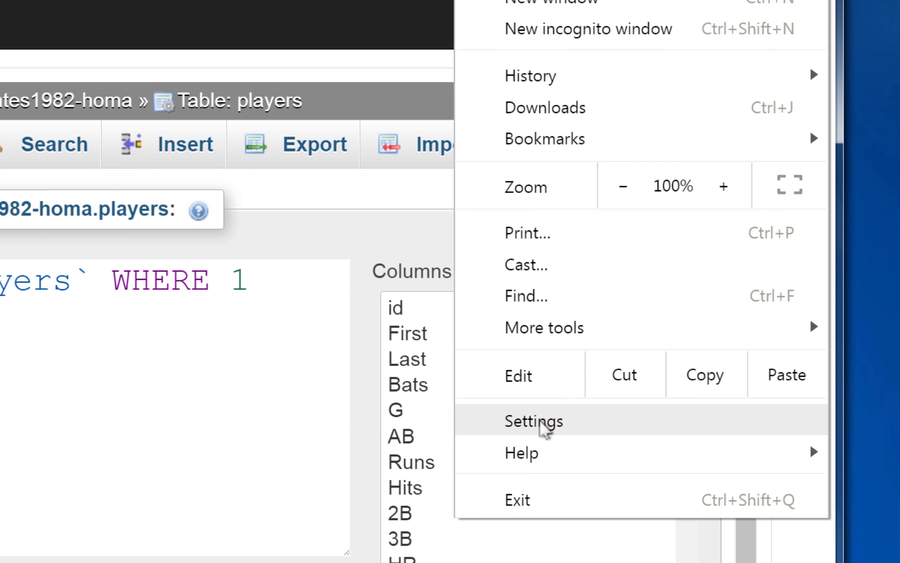
left_click(544, 420)
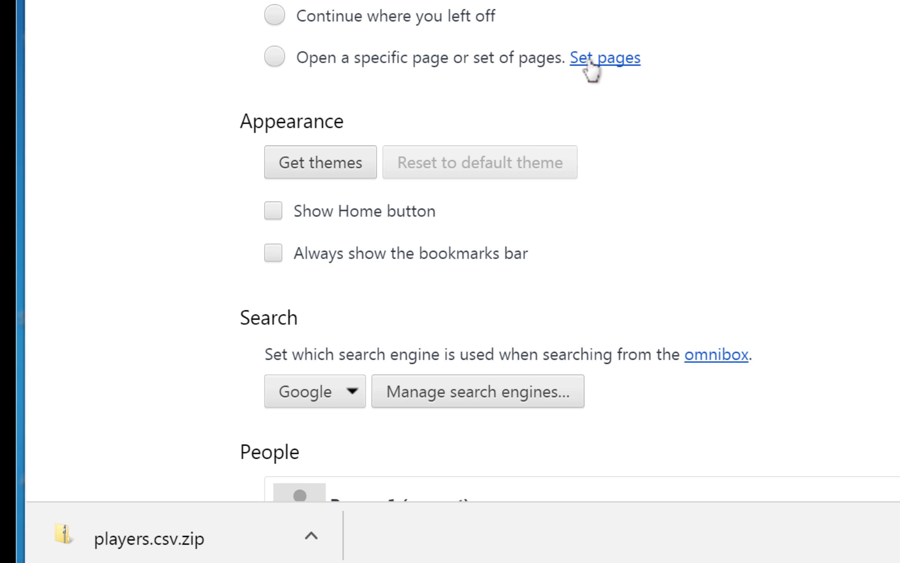
scroll(528, 44, "down", 10)
scroll(463, 250, "down", 4)
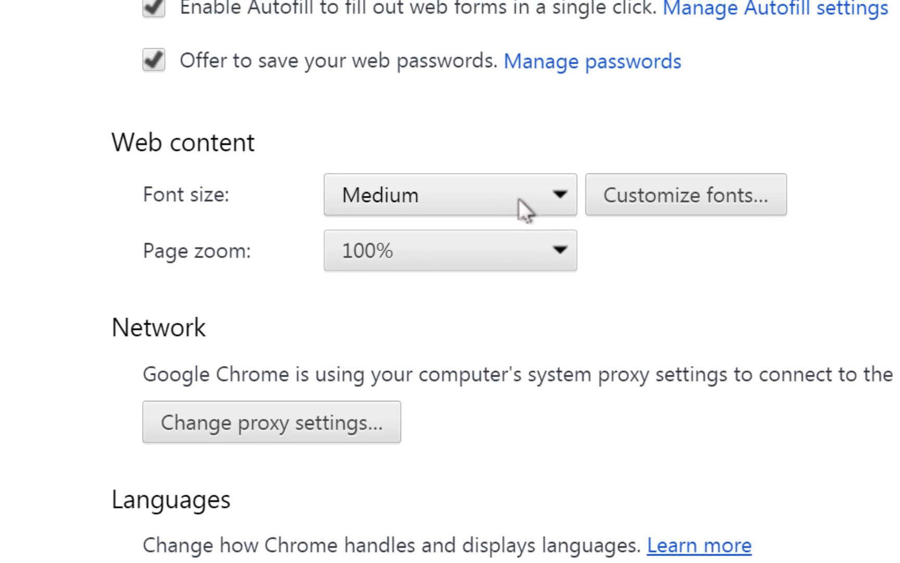
left_click(738, 196)
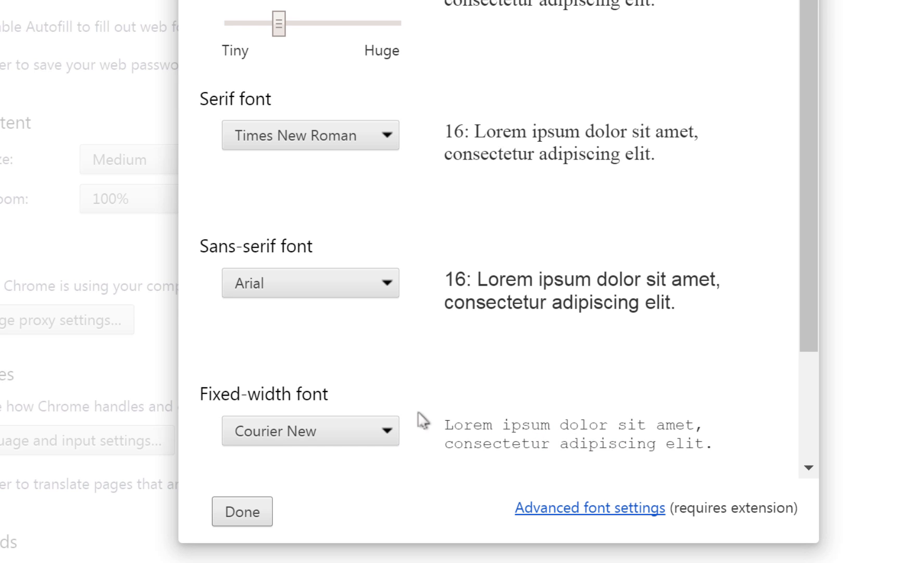
left_click(388, 432)
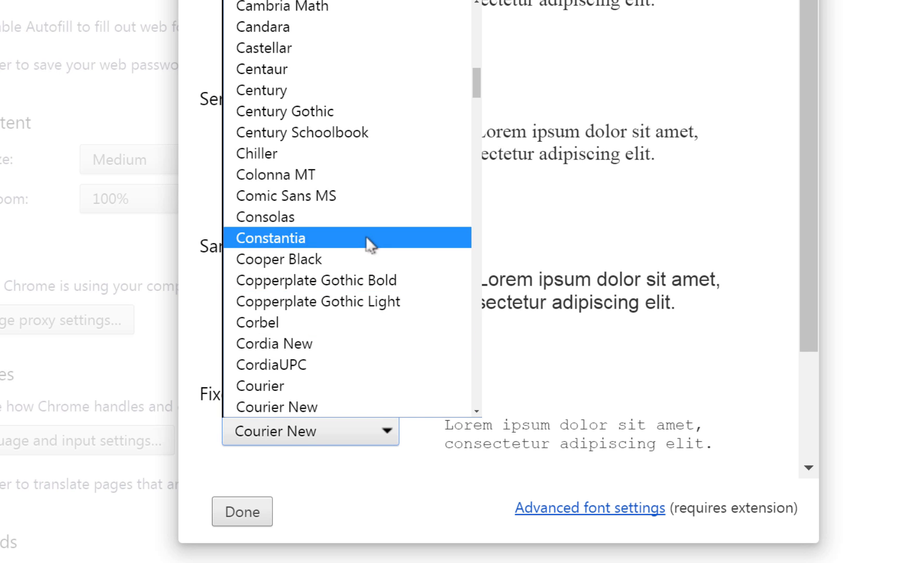
scroll(327, 189, "down", 1)
left_click(327, 188)
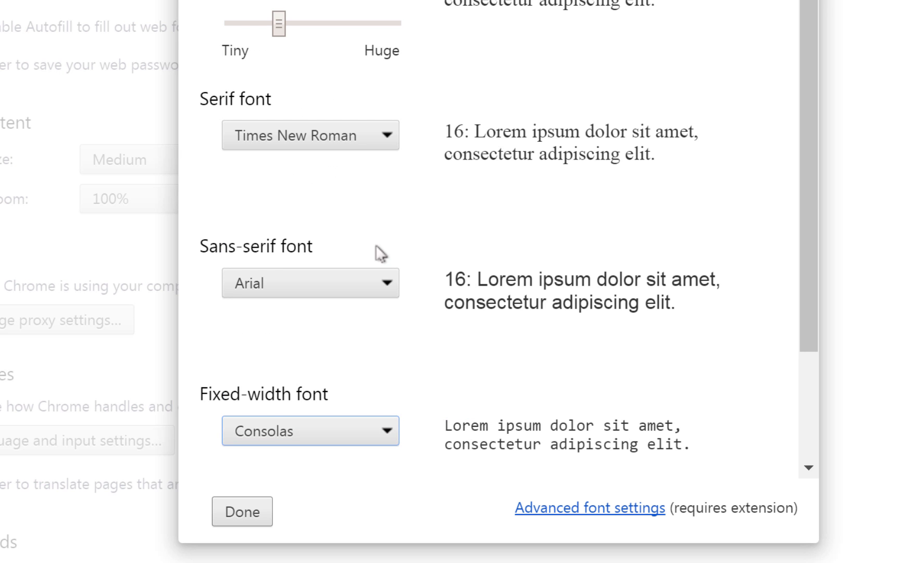
left_click(257, 516)
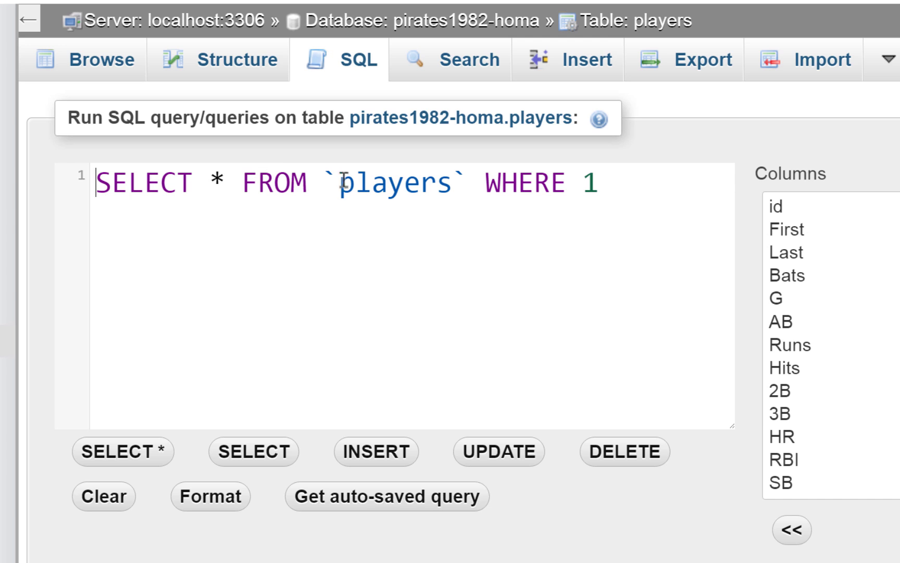
- Rewrite the end of the default query so that it reads SELECT * FROM players WHERE
left_click(587, 177)
left_click_drag(587, 177, 328, 179)
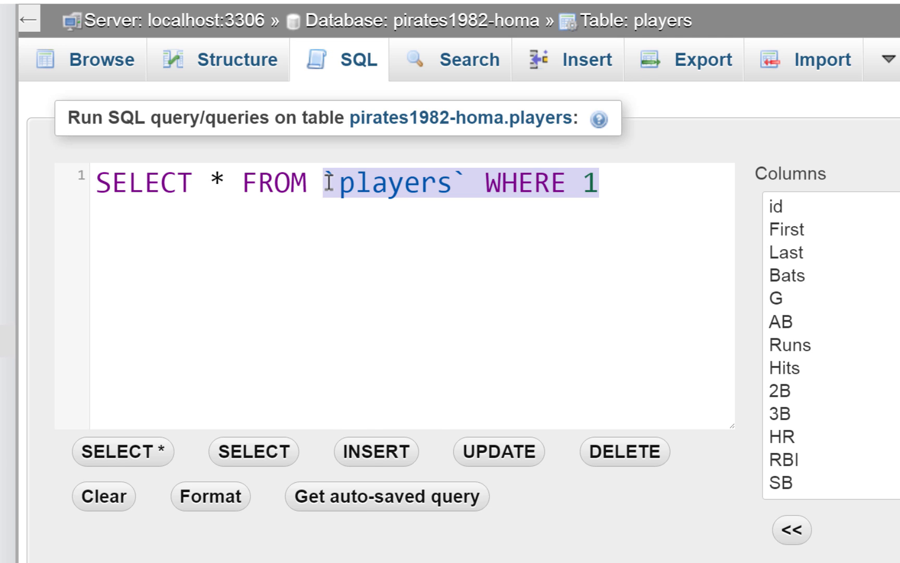
type("p")
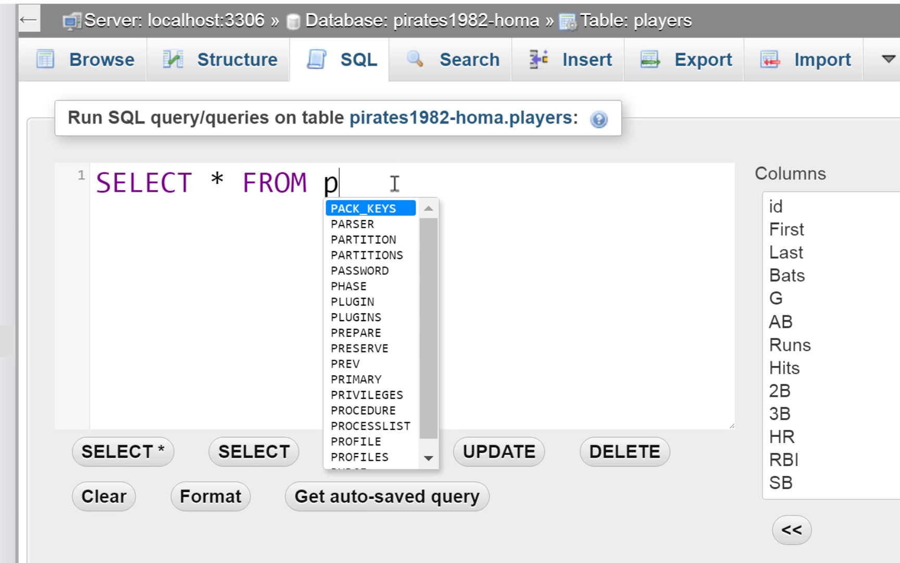
type("l")
key("BackSpace")
key("BackSpace")
type("p")
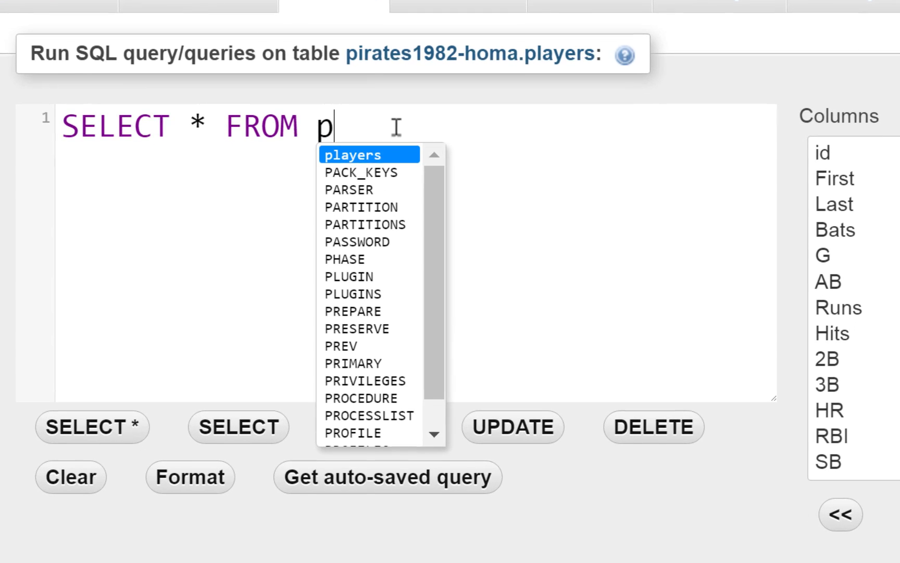
left_click(404, 196)
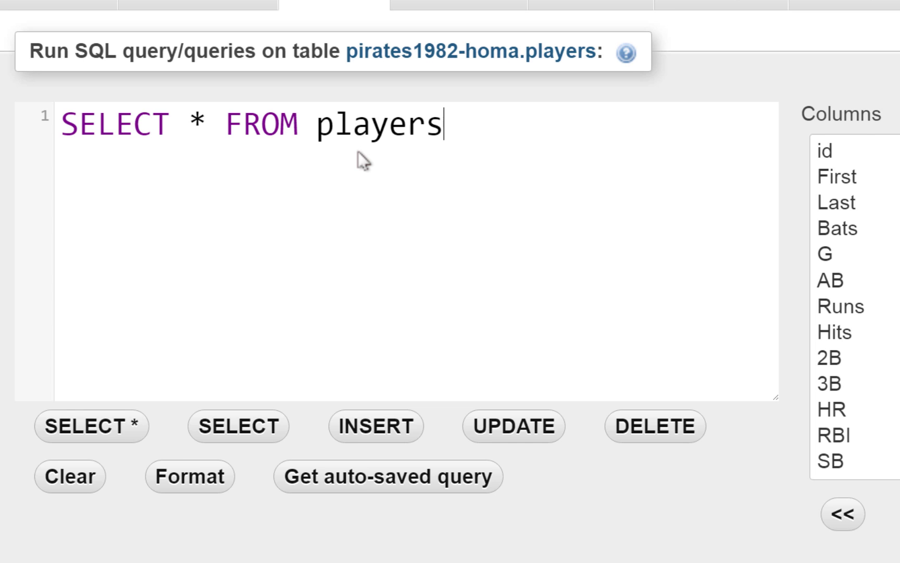
type("where")
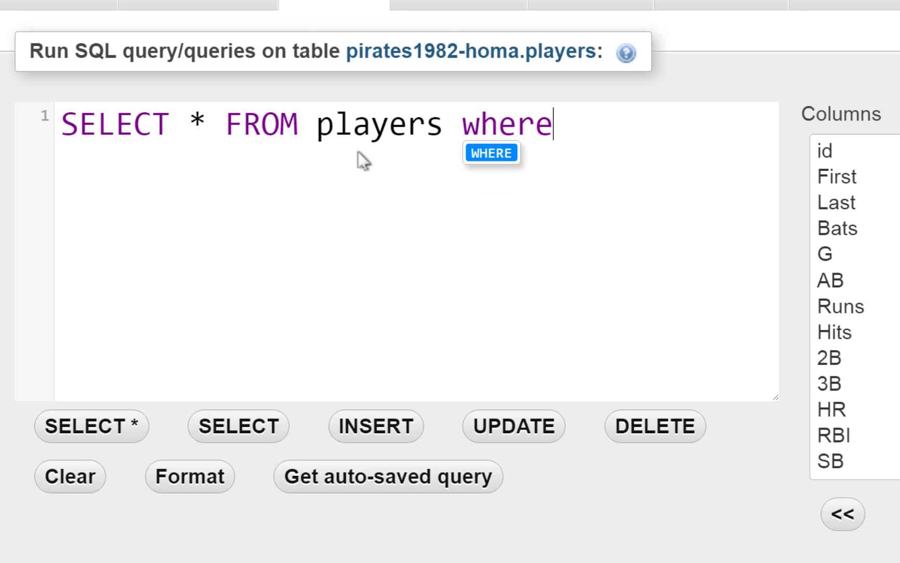
left_click(483, 151)
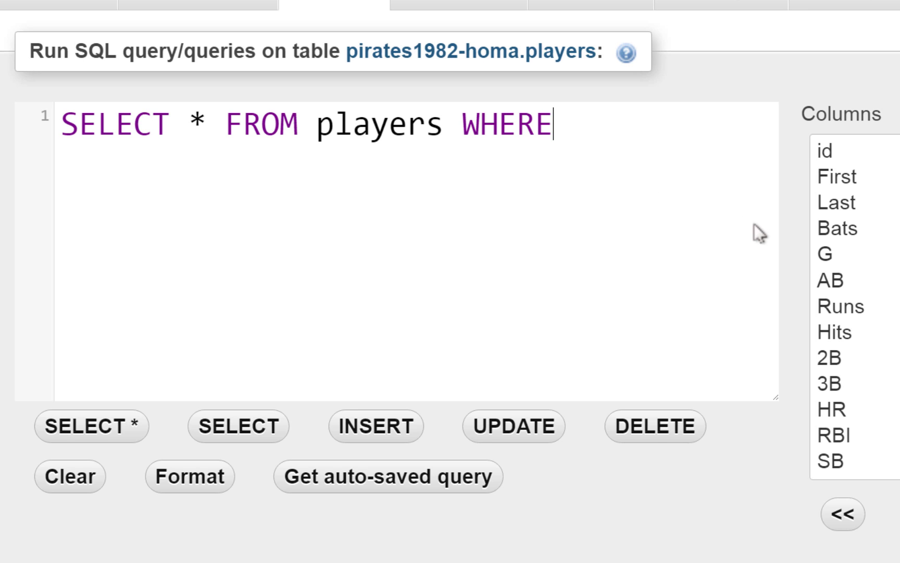
- Complete the WHERE clause with the BA column condition `BA`>=.300 and end the statement with a semicolon
scroll(859, 289, "down", 2)
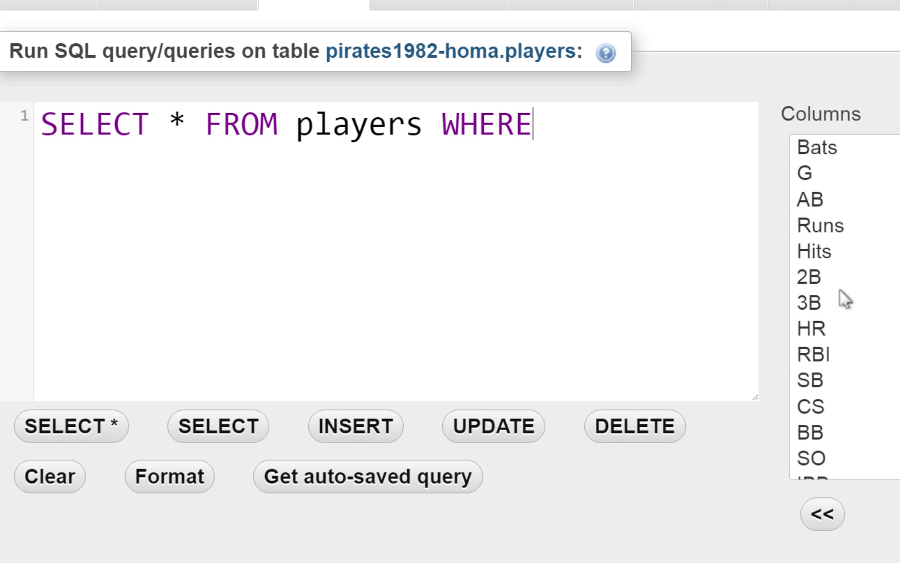
scroll(840, 292, "down", 4)
left_click(811, 395)
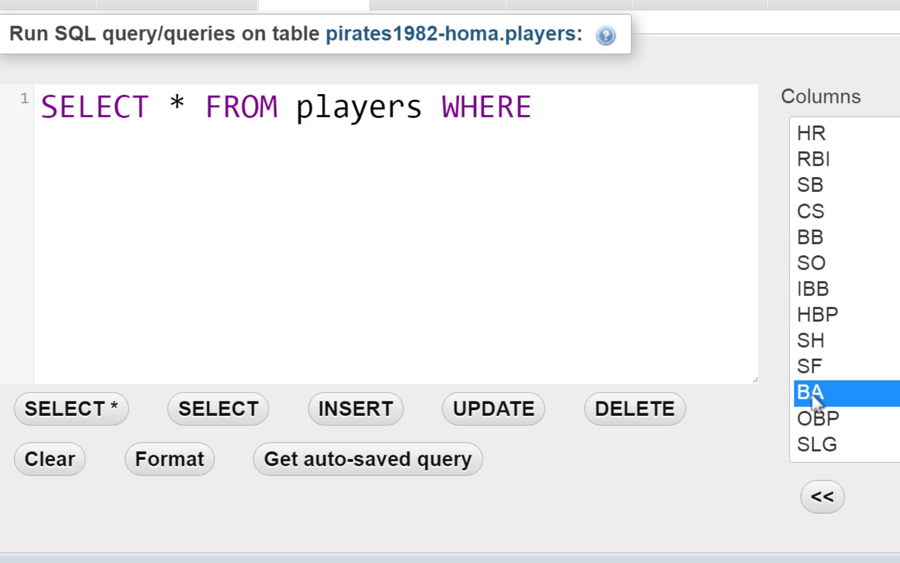
double_click(812, 395)
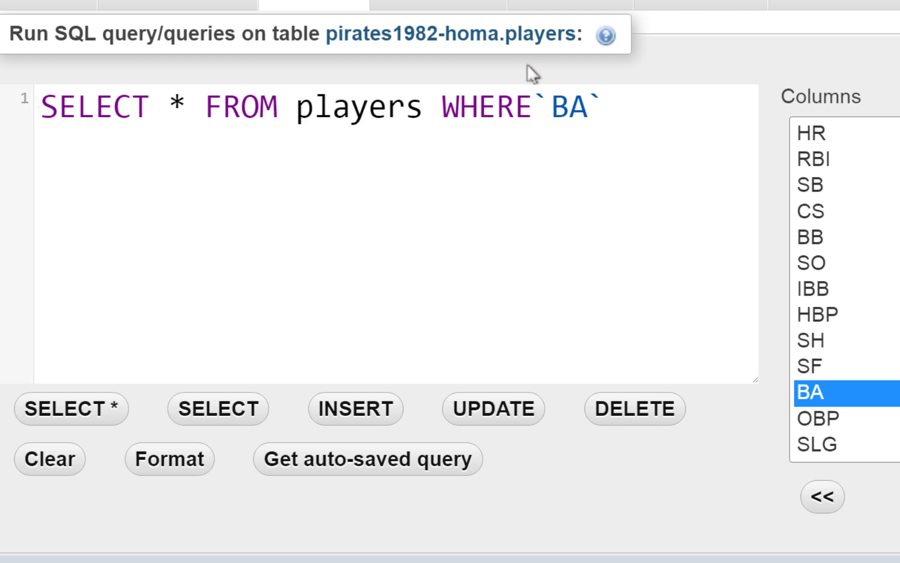
left_click(534, 104)
left_click(623, 105)
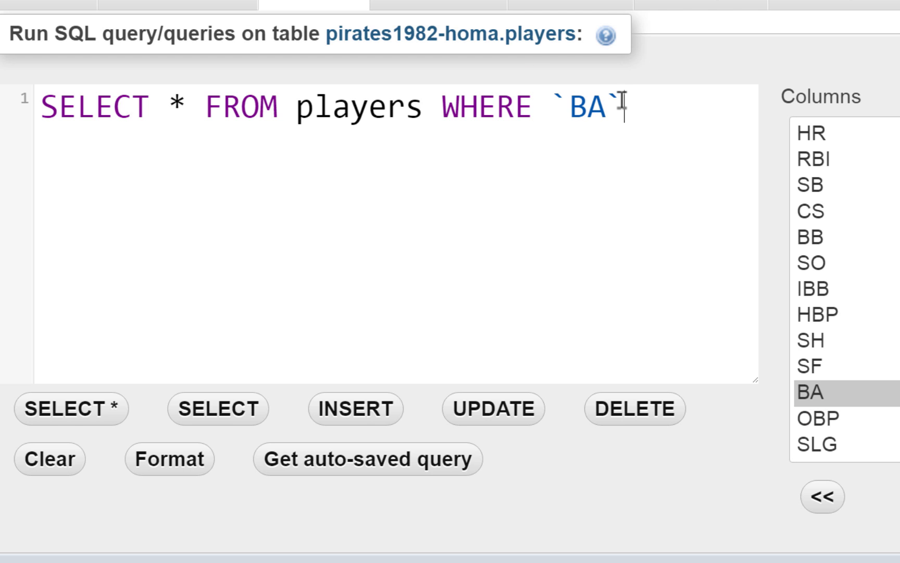
type(">=")
type(".300")
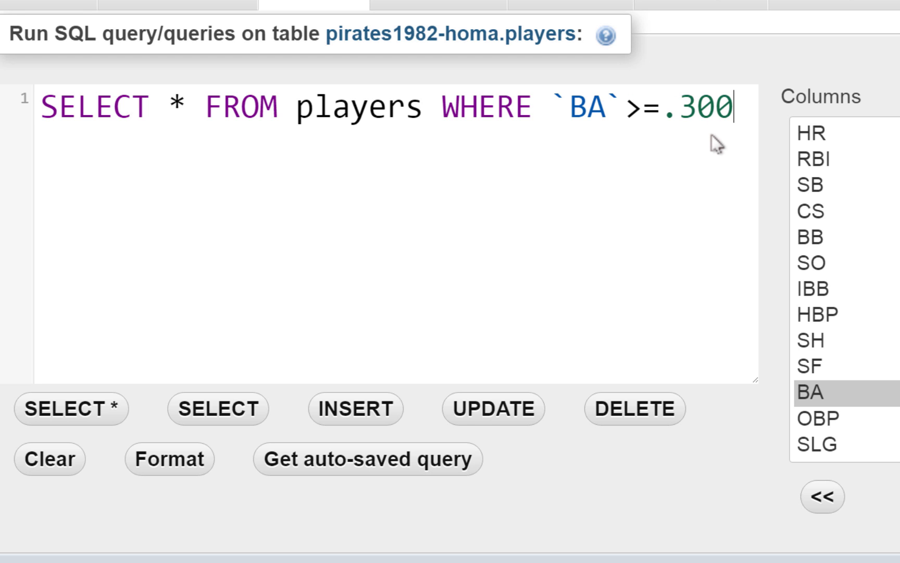
type(";")
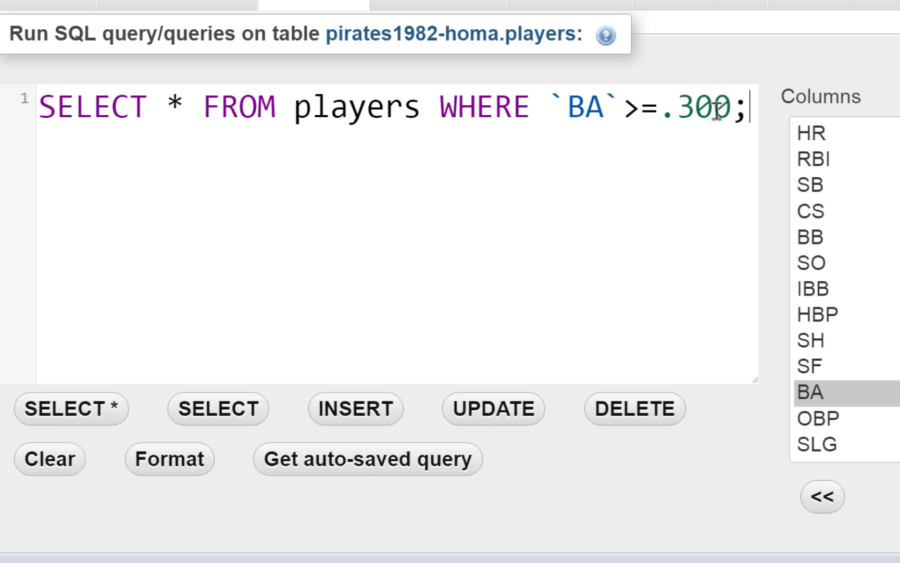
- Change the BA threshold in the query's WHERE condition to .299 and run the query on the players table
left_click(733, 105)
key("BackSpace")
key("BackSpace")
key("BackSpace")
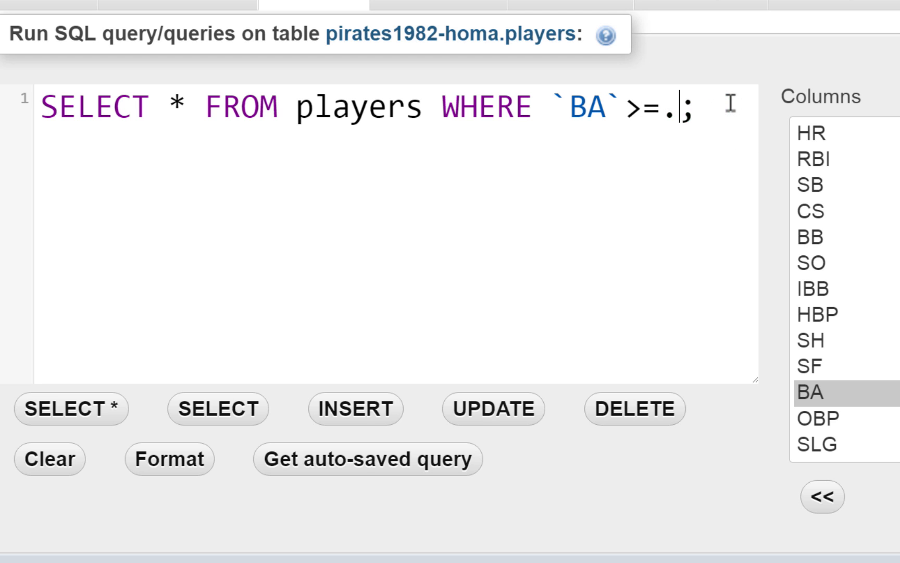
type("299")
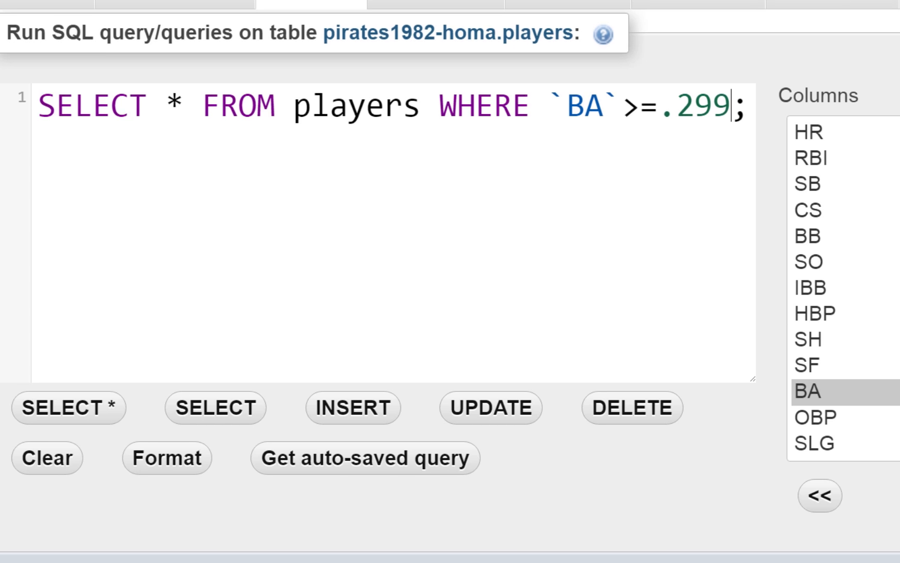
scroll(789, 497, "down", 1)
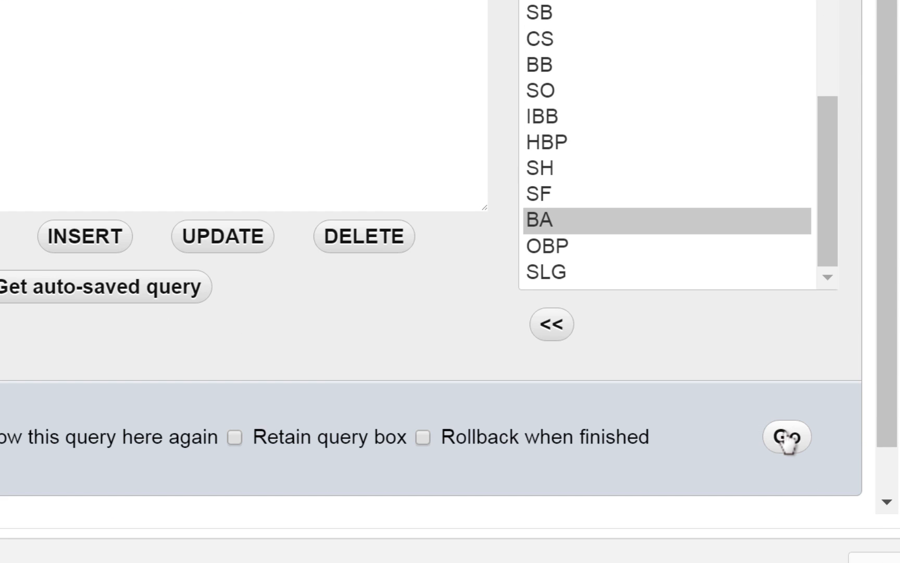
left_click(786, 437)
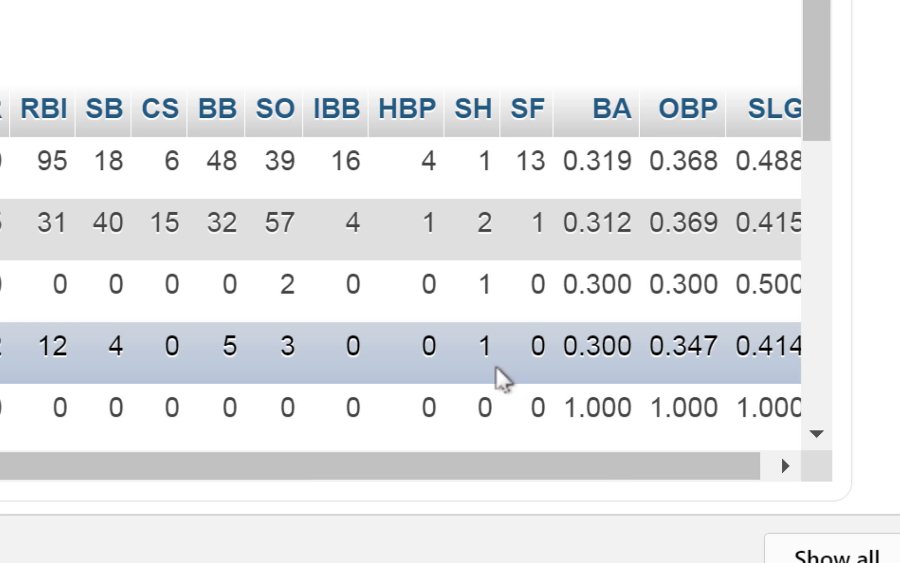
scroll(401, 260, "left", 8)
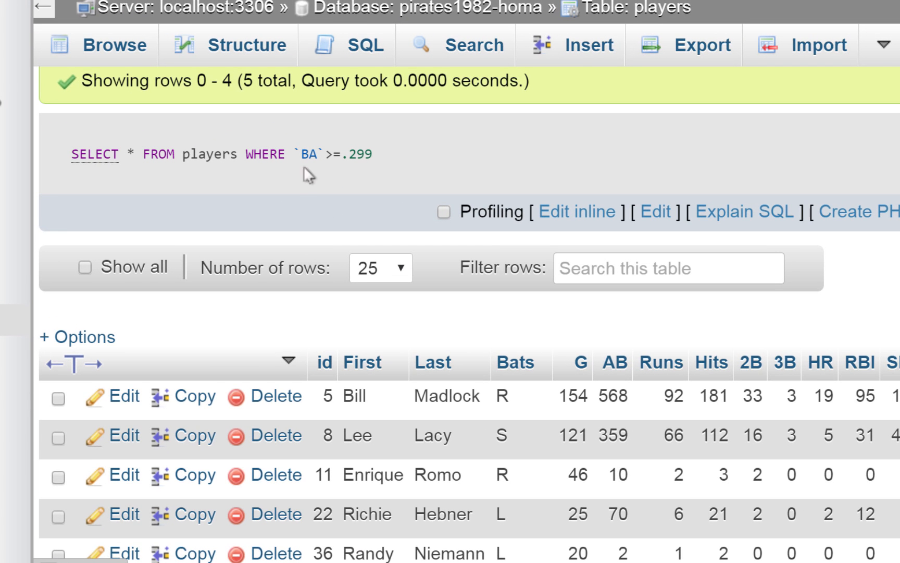
- Reload the auto-saved query in the SQL editor and remove its BA condition so it ends at WHERE
left_click(364, 56)
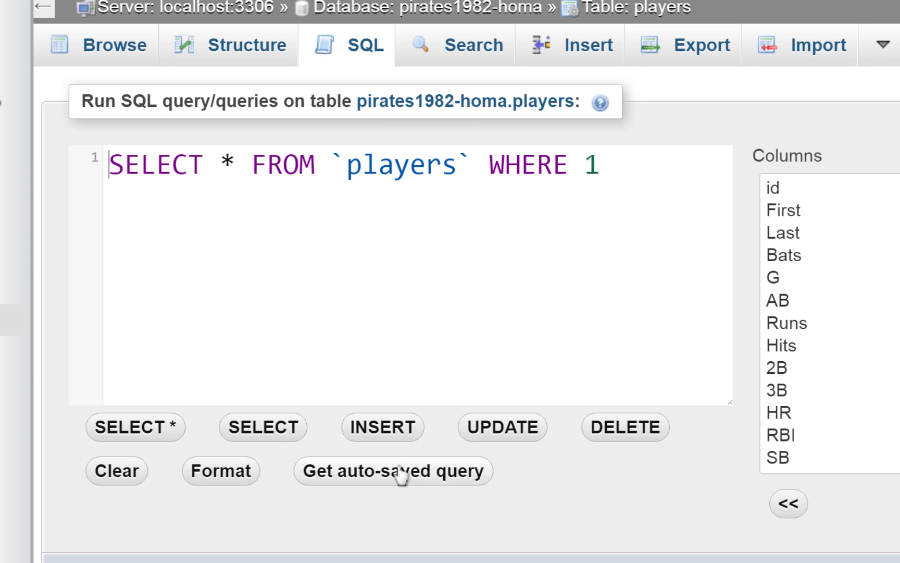
left_click(401, 471)
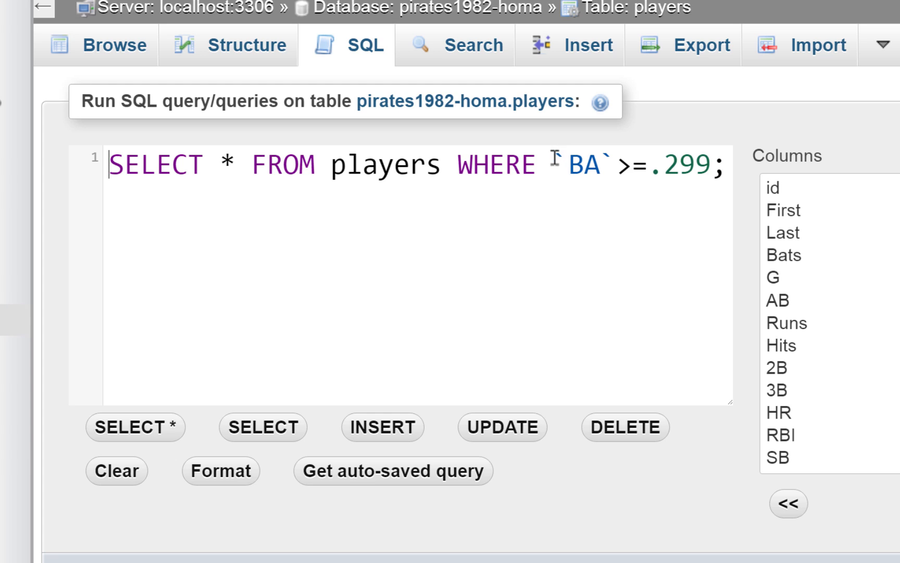
left_click_drag(553, 161, 764, 185)
key("BackSpace")
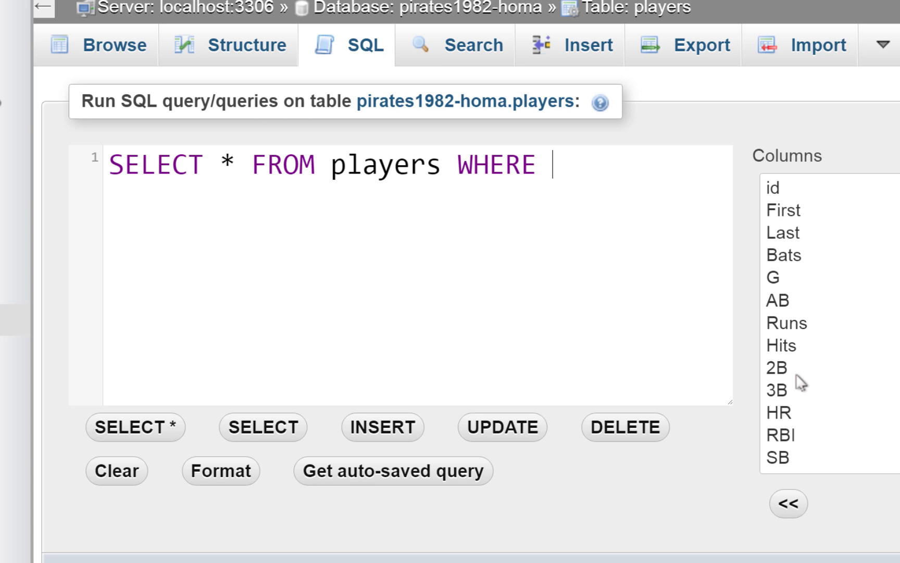
key("BackSpace")
- Complete the WHERE clause with the HR column condition `HR`>=20; and run the query
double_click(781, 415)
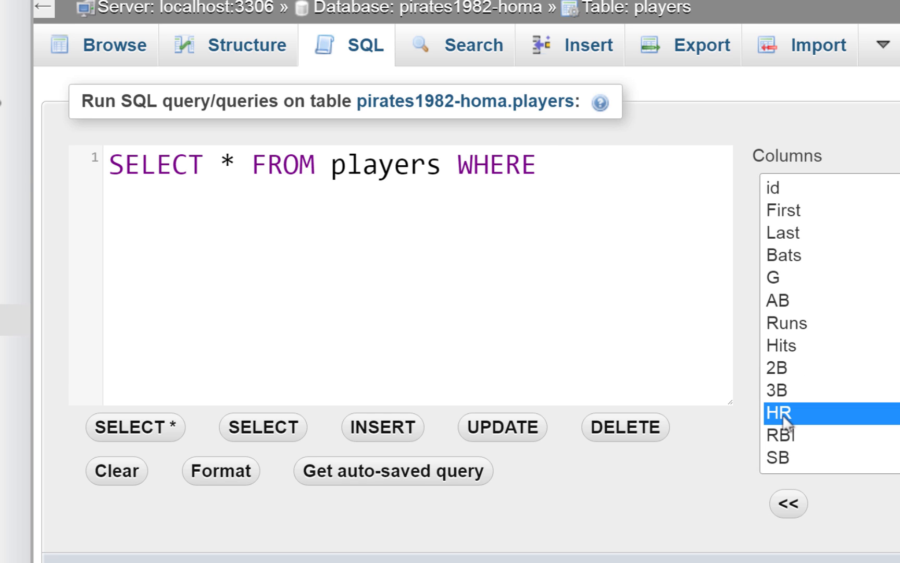
left_click(634, 165)
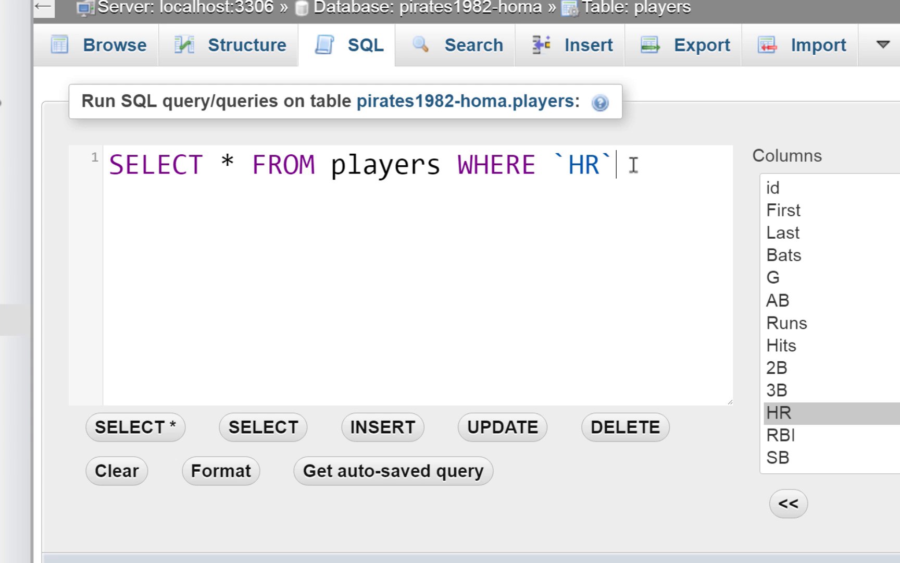
type(">=20;")
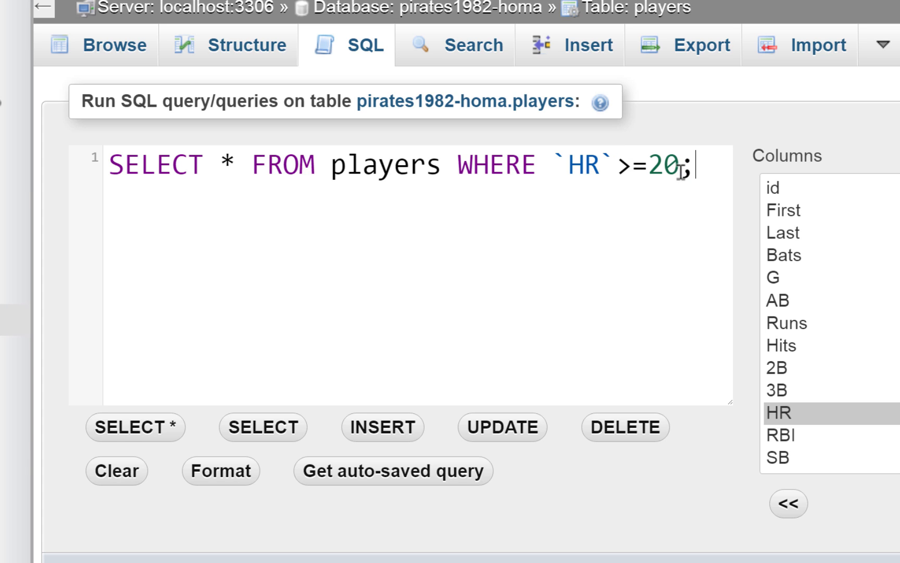
scroll(416, 313, "down", 2)
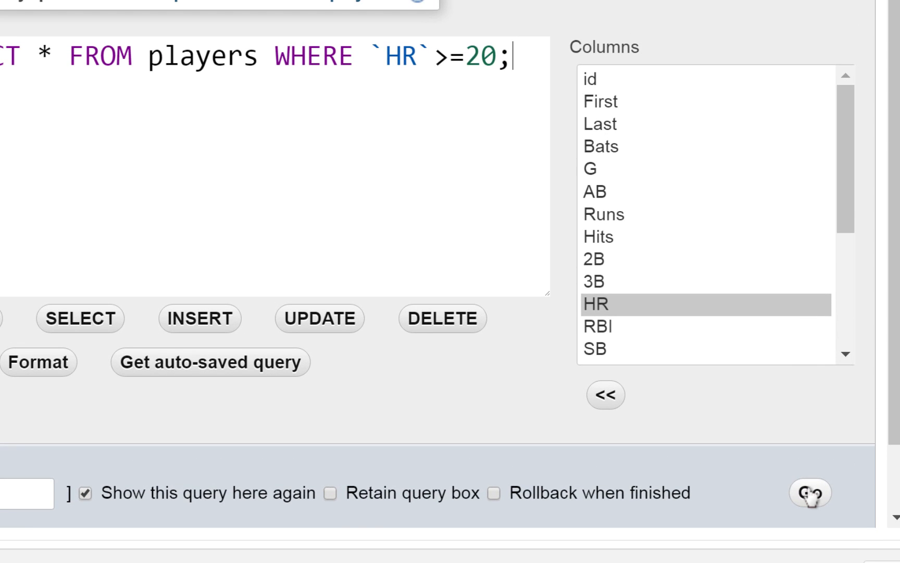
left_click(808, 492)
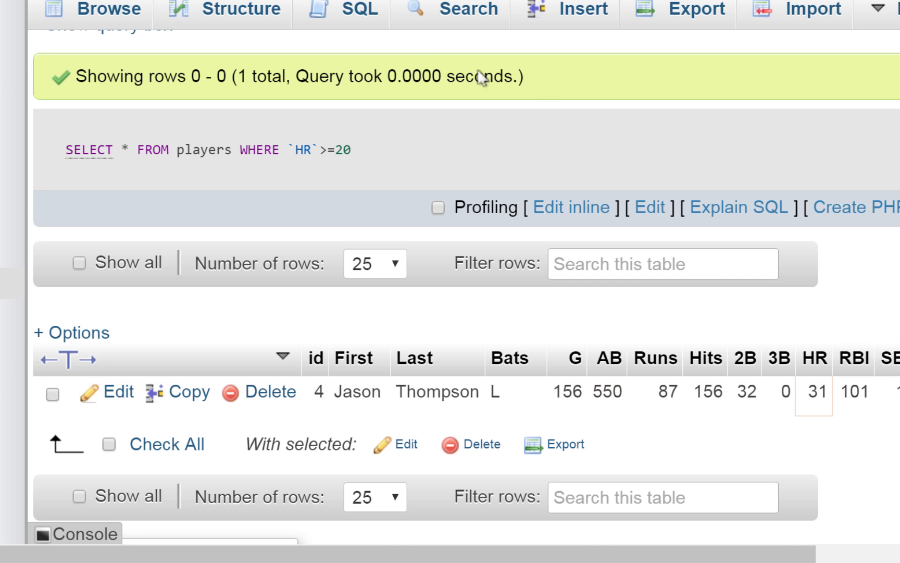
- Reload the auto-saved home run query, change its HR threshold to 15 and run it
left_click(362, 14)
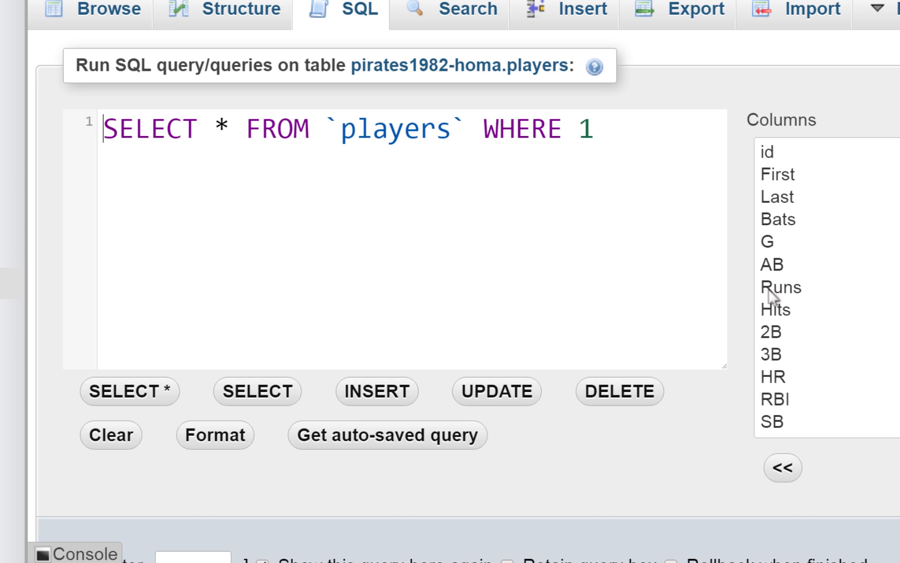
left_click(412, 445)
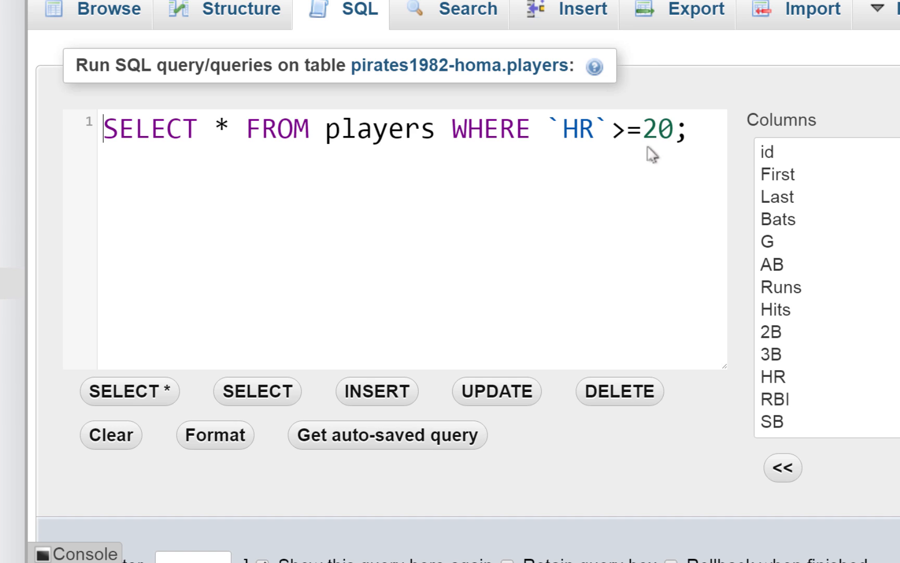
left_click_drag(649, 129, 672, 129)
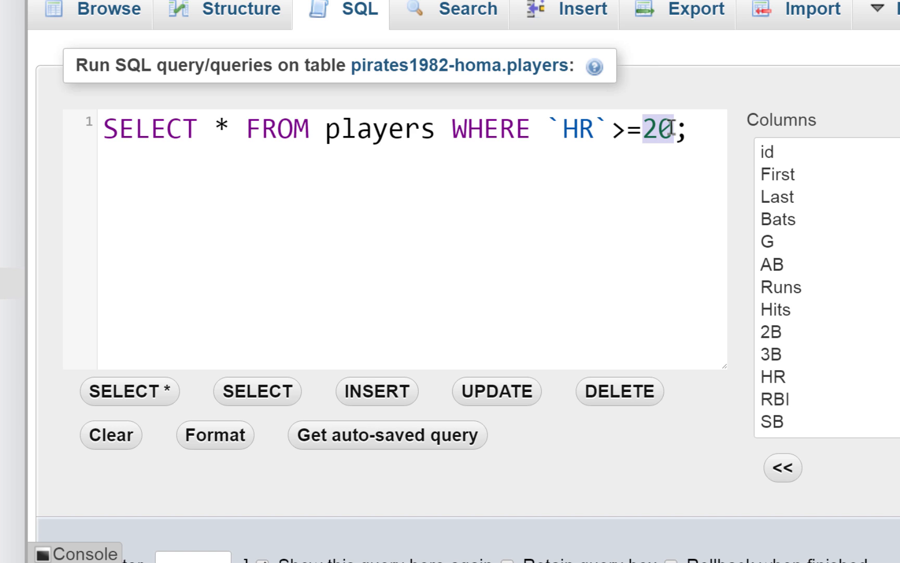
type("15")
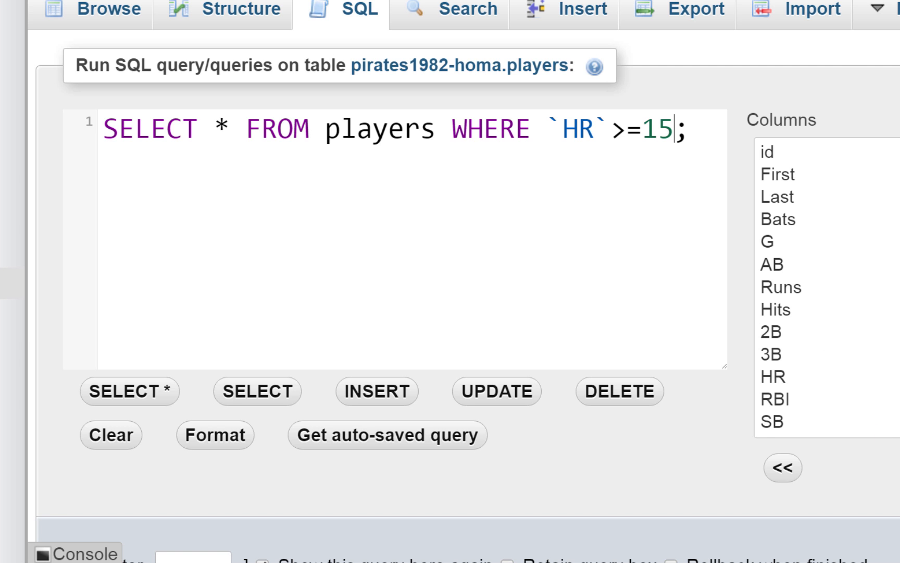
scroll(468, 300, "down", 2)
left_click(814, 449)
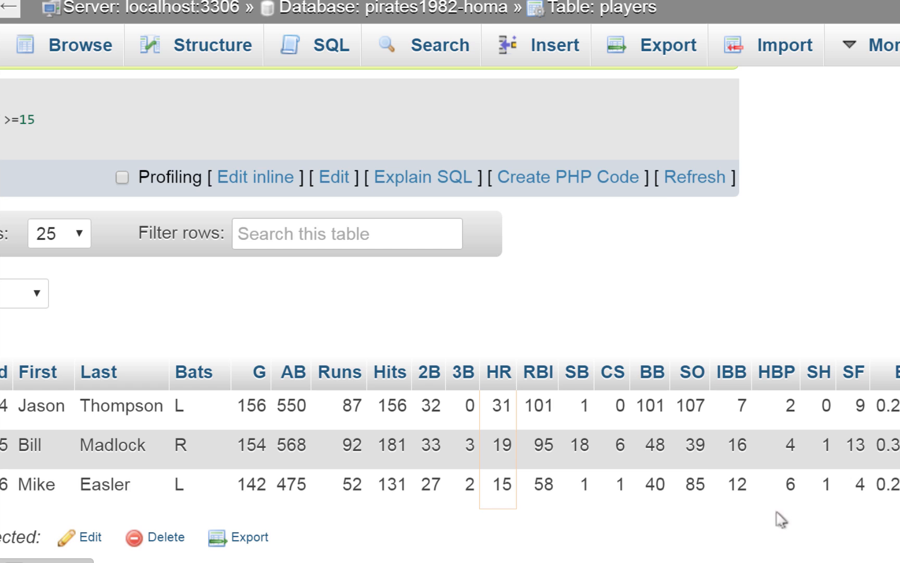
scroll(610, 303, "left", 5)
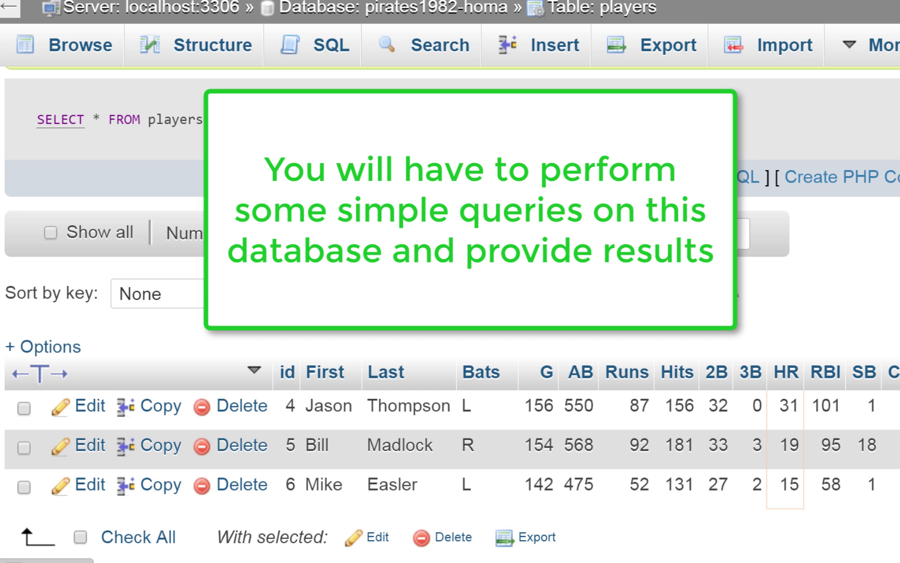
- Bring the auto-saved query back into the SQL editor and look through the players table's column list
left_click(327, 50)
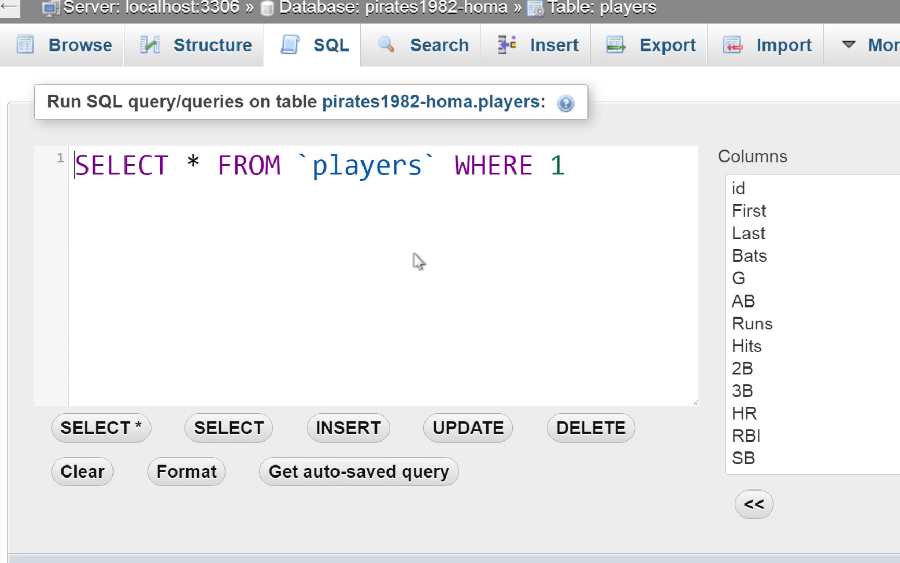
left_click(400, 477)
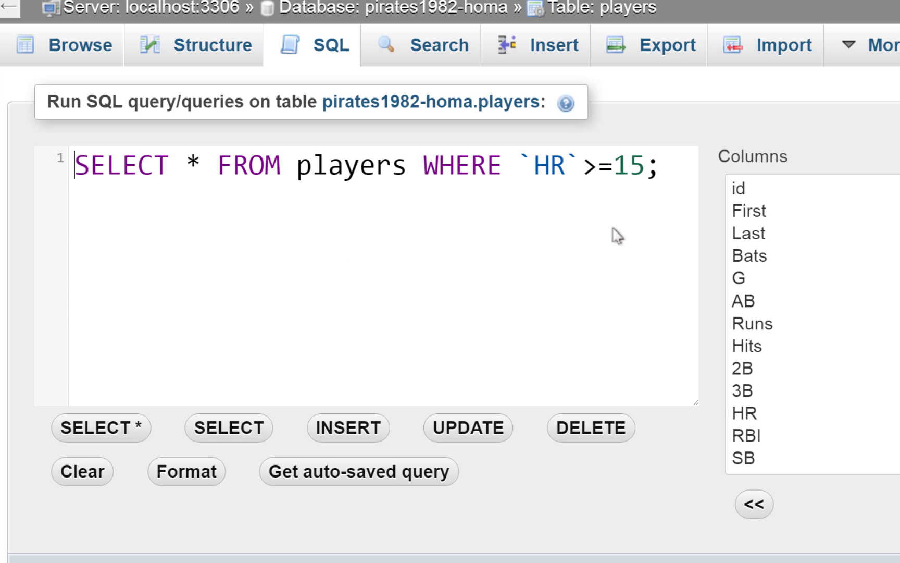
scroll(812, 324, "down", 5)
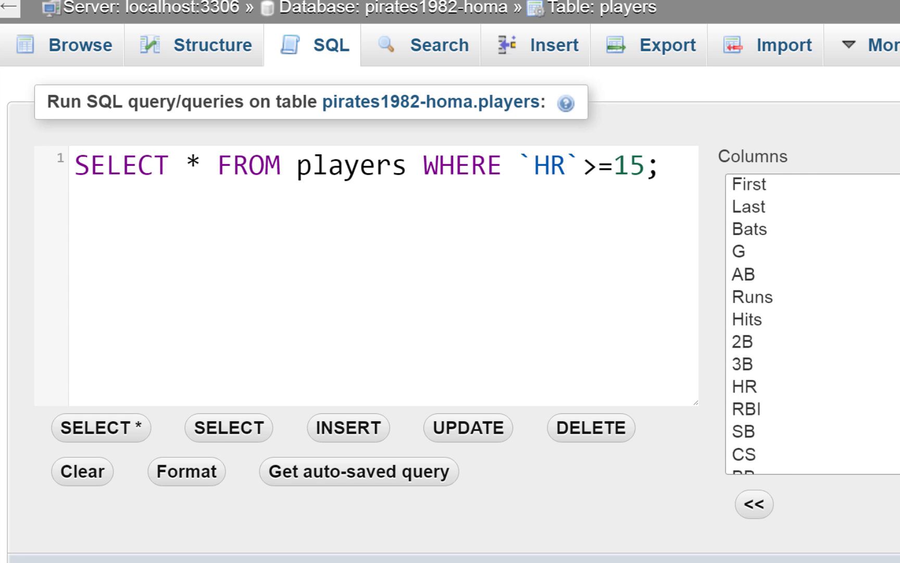
scroll(812, 324, "up", 3)
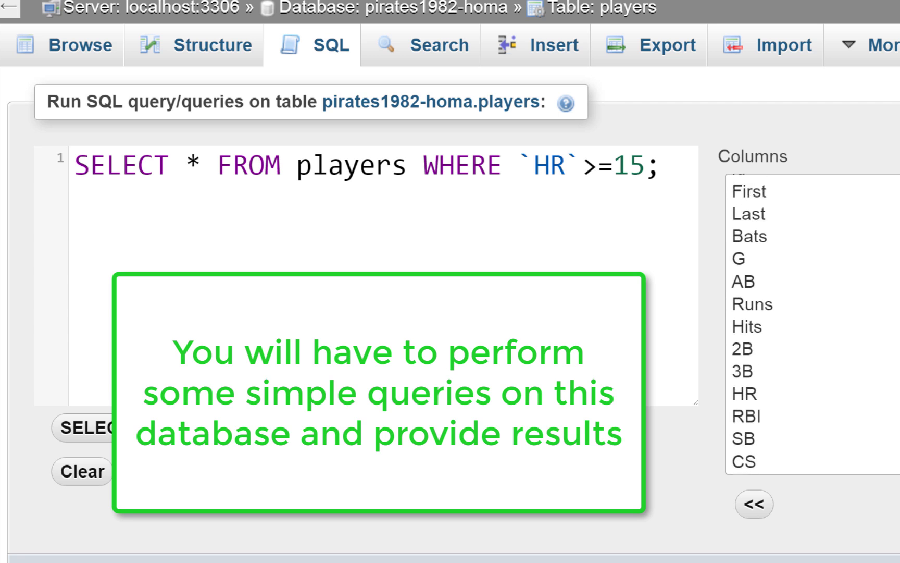
scroll(812, 324, "down", 2)
scroll(812, 324, "up", 2)
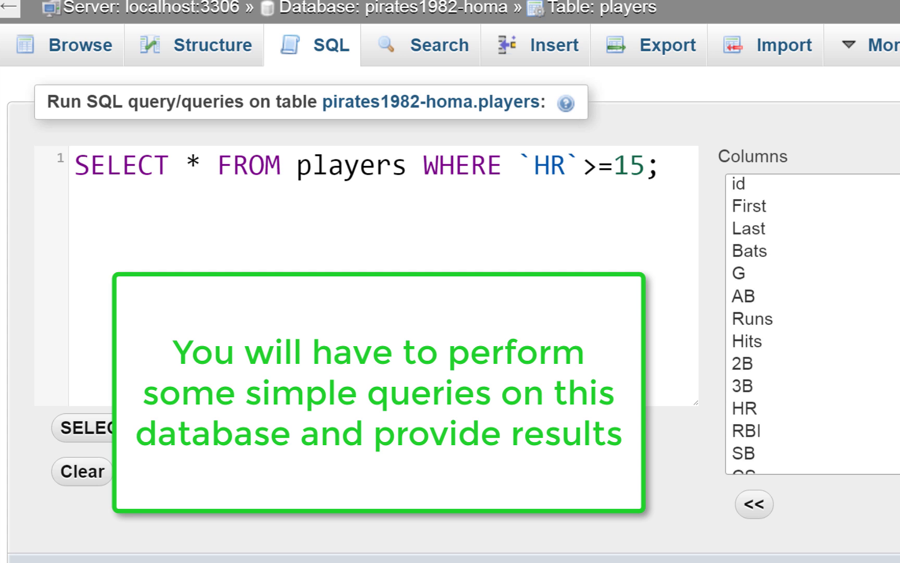
scroll(812, 323, "down", 3)
scroll(813, 322, "up", 3)
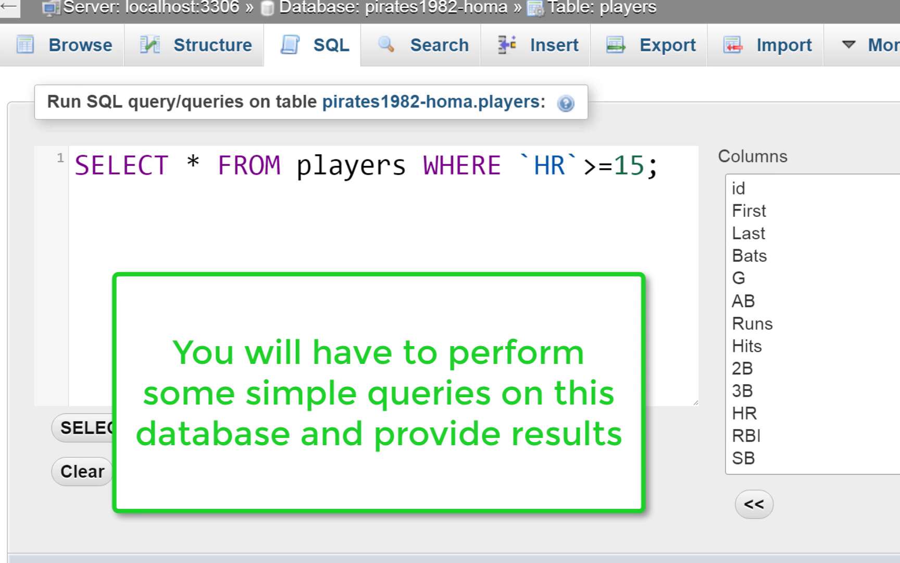